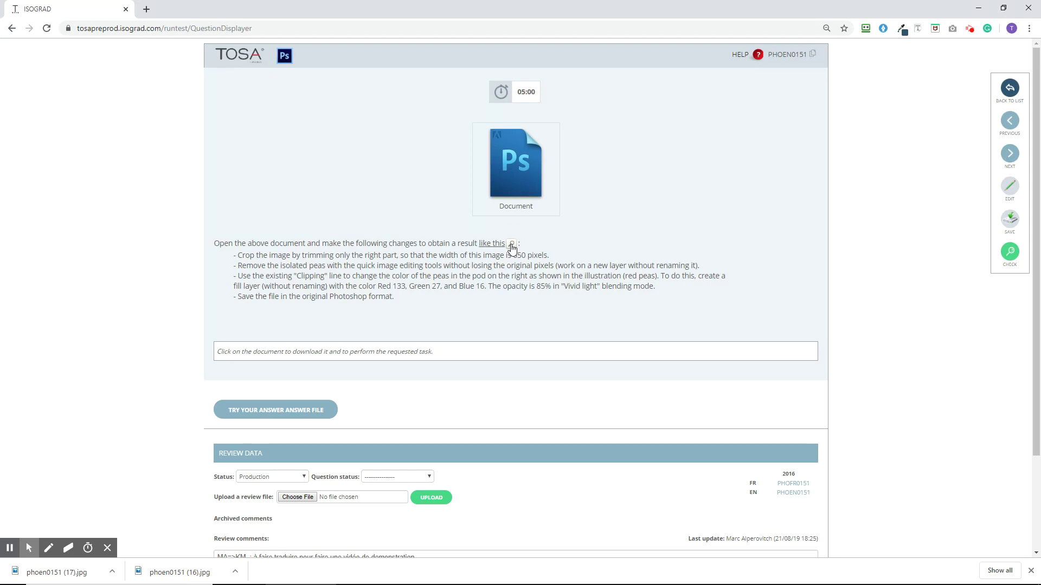
# Preview the expected finished pea image in ISOGRAD, then close the preview.
pyautogui.click(512, 247)
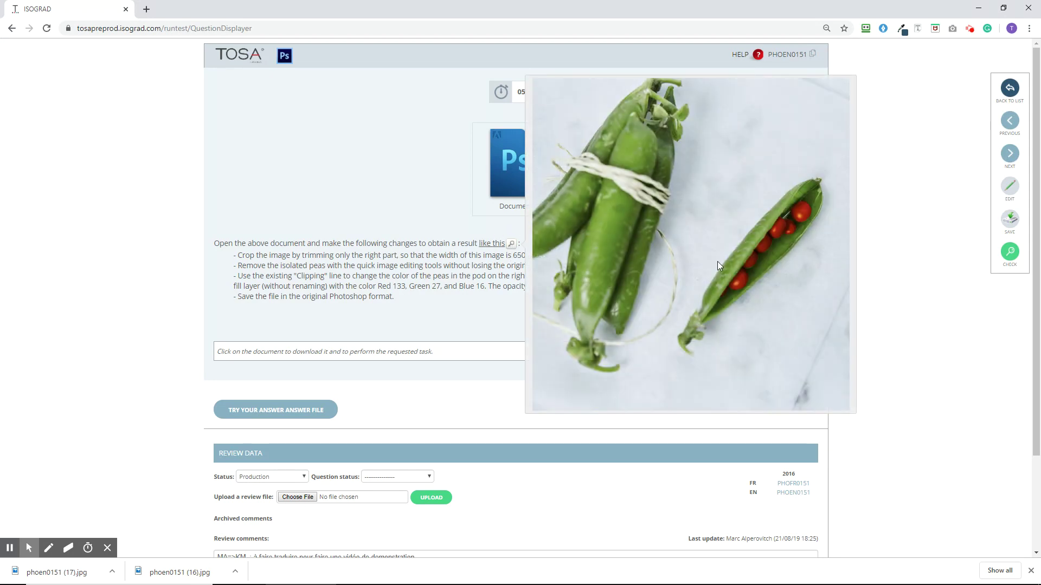
pyautogui.click(371, 265)
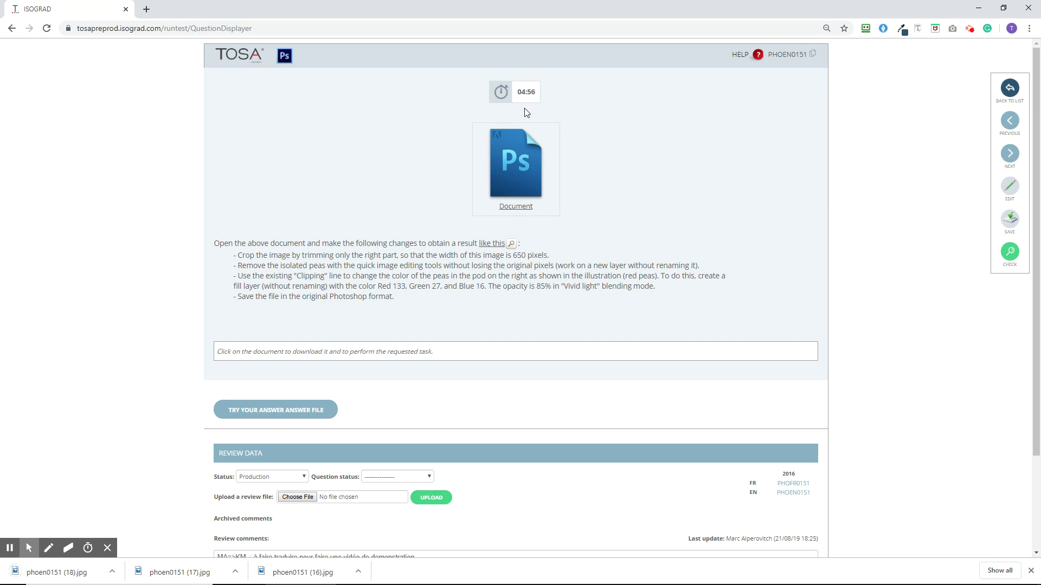
# Check the task instructions, then return to the pea photo in Photoshop.
pyautogui.hotkey('alt', 'Tab')
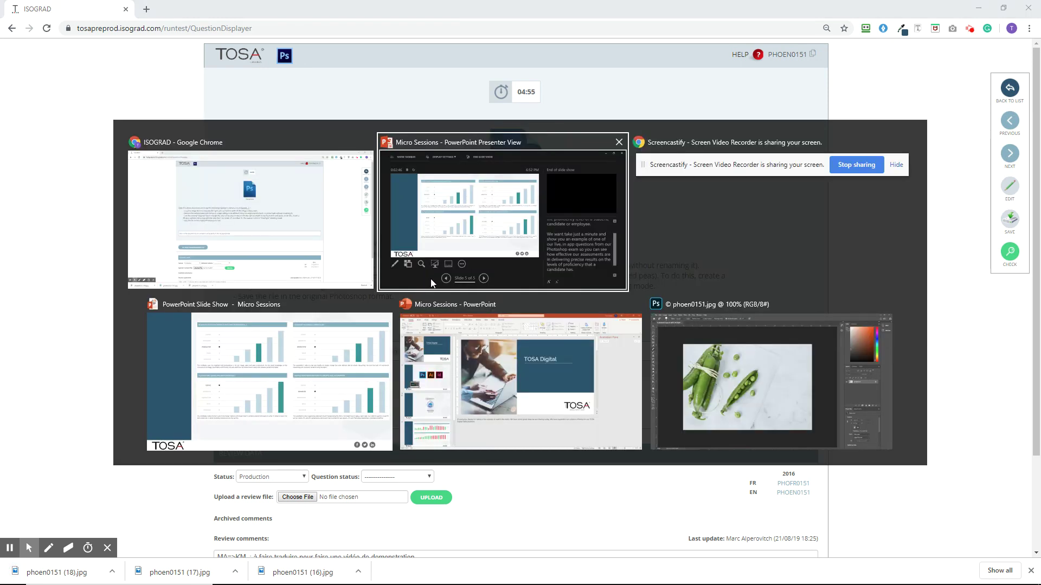
pyautogui.click(790, 360)
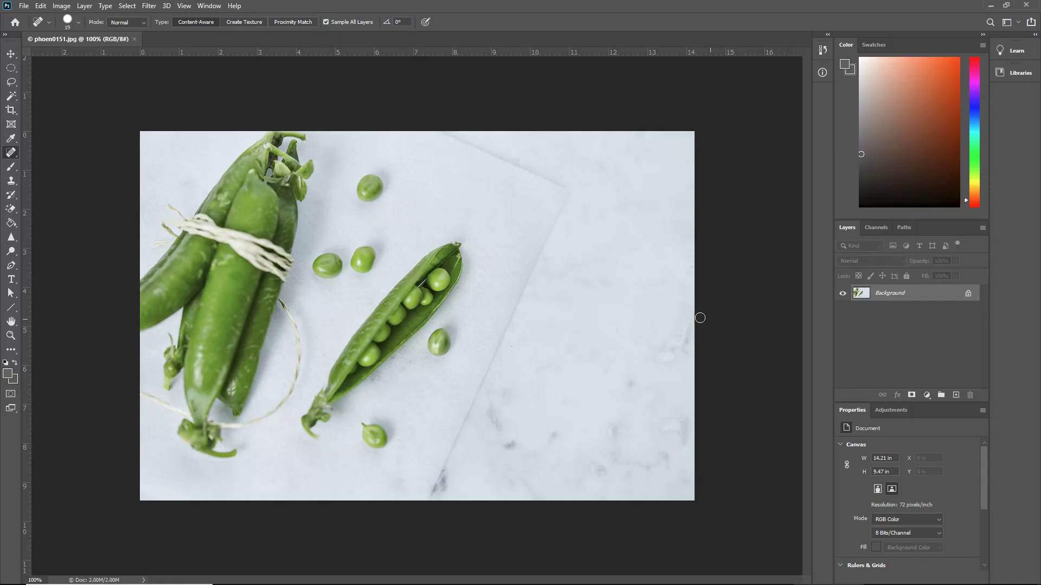
pyautogui.hotkey('alt', 'Tab')
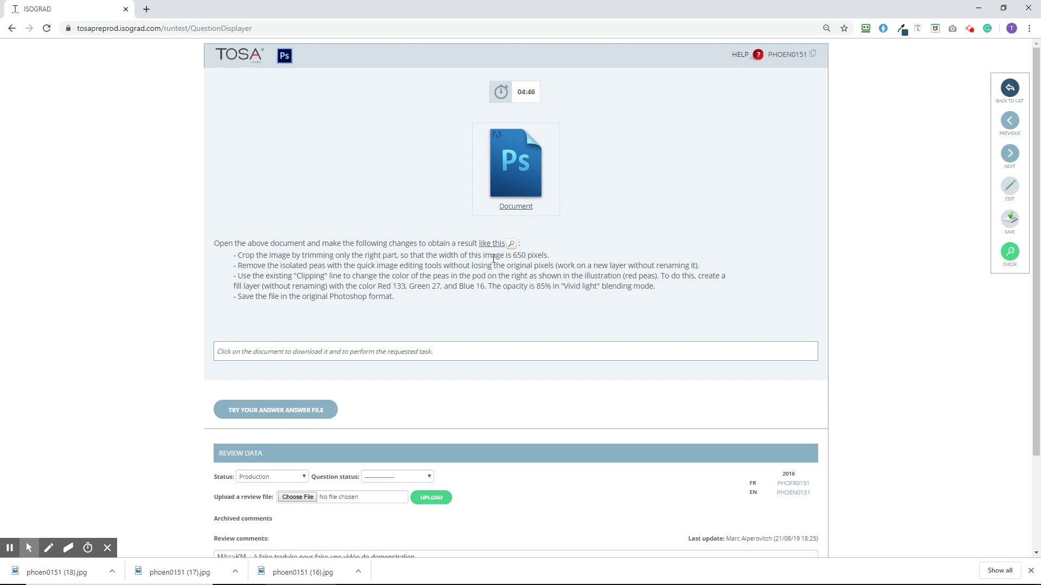
pyautogui.hotkey('alt', 'Tab')
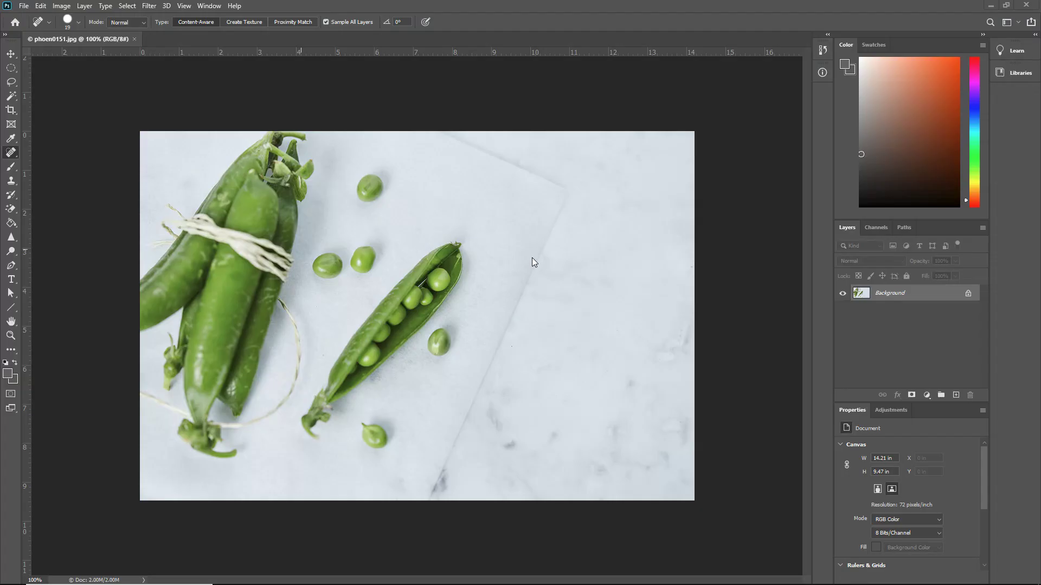
# Set the canvas width to 650 pixels, anchored left-middle, and accept the clipping.
pyautogui.click(71, 9)
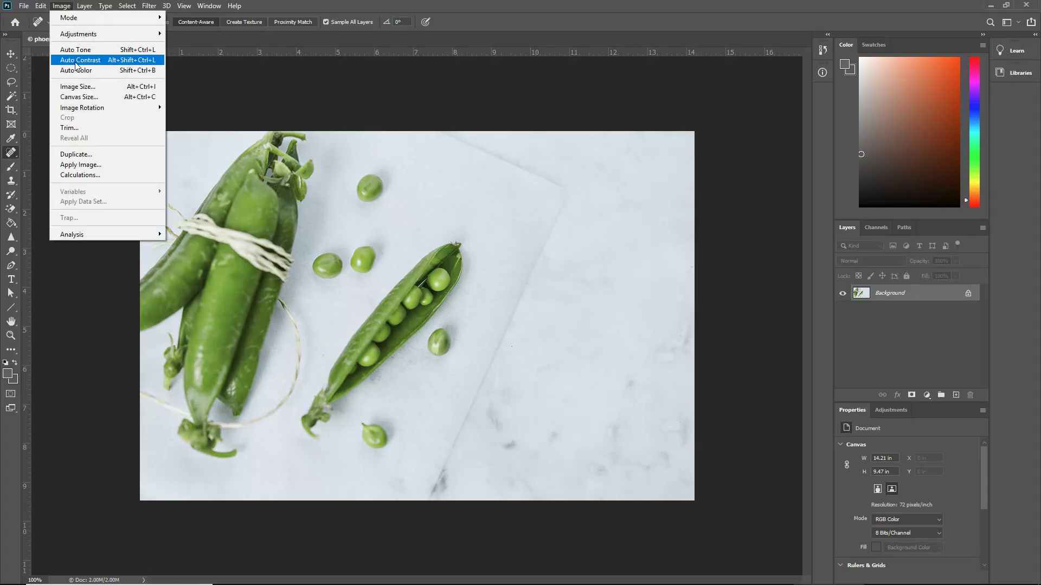
pyautogui.click(81, 97)
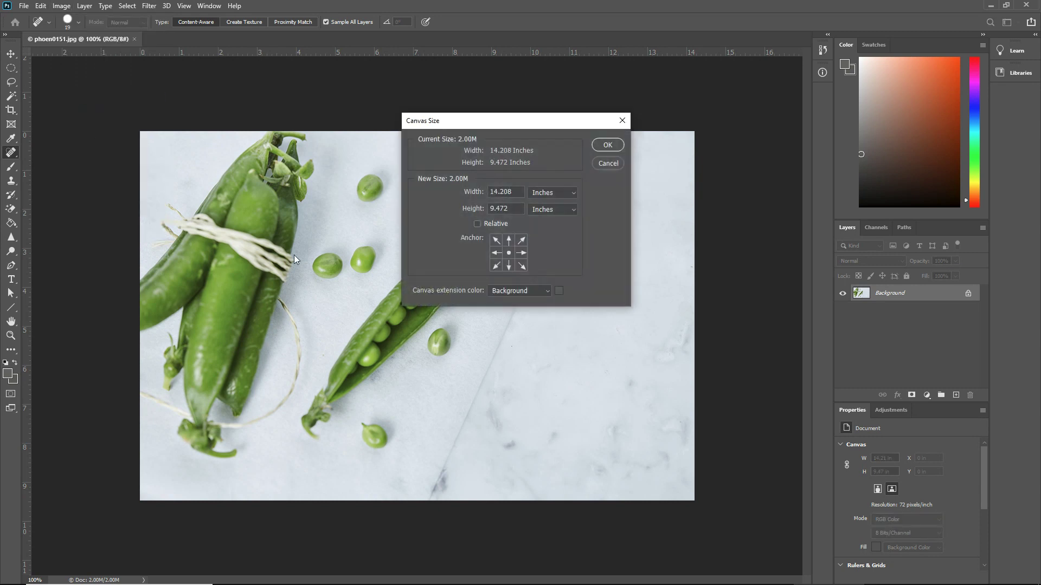
pyautogui.click(496, 253)
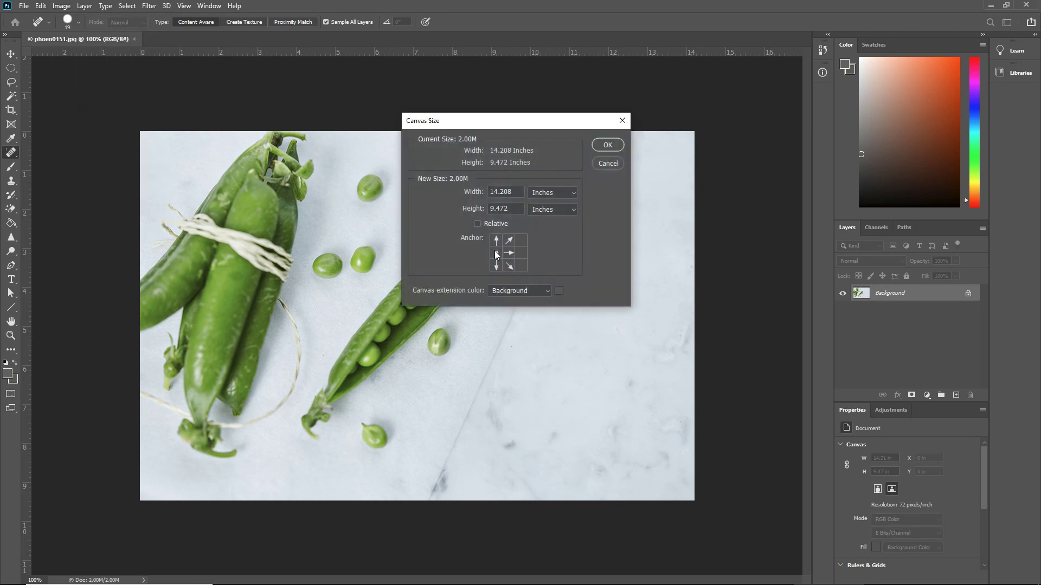
pyautogui.click(570, 196)
pyautogui.click(558, 212)
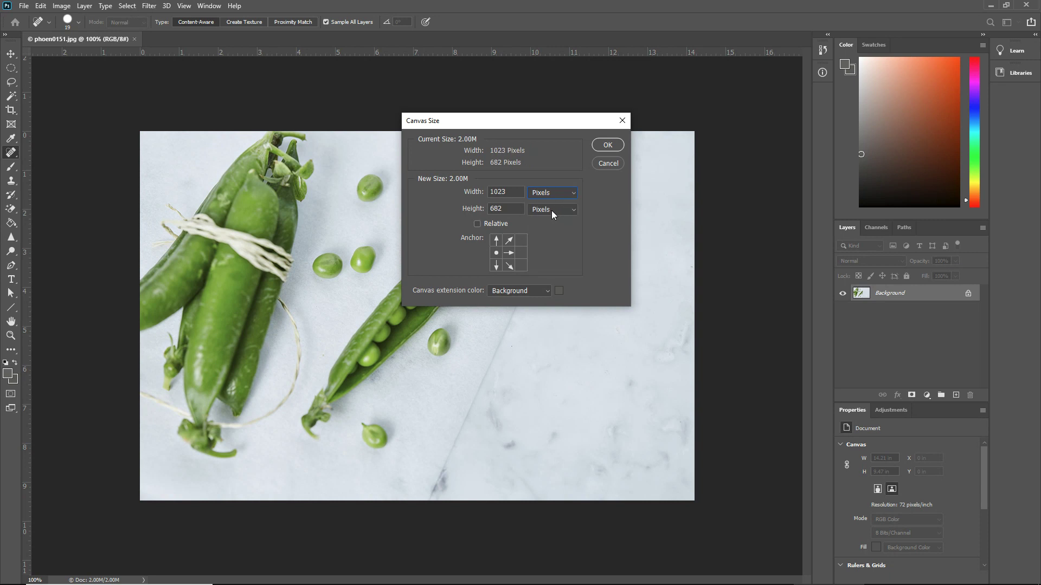
pyautogui.doubleClick(509, 191)
pyautogui.write('650')
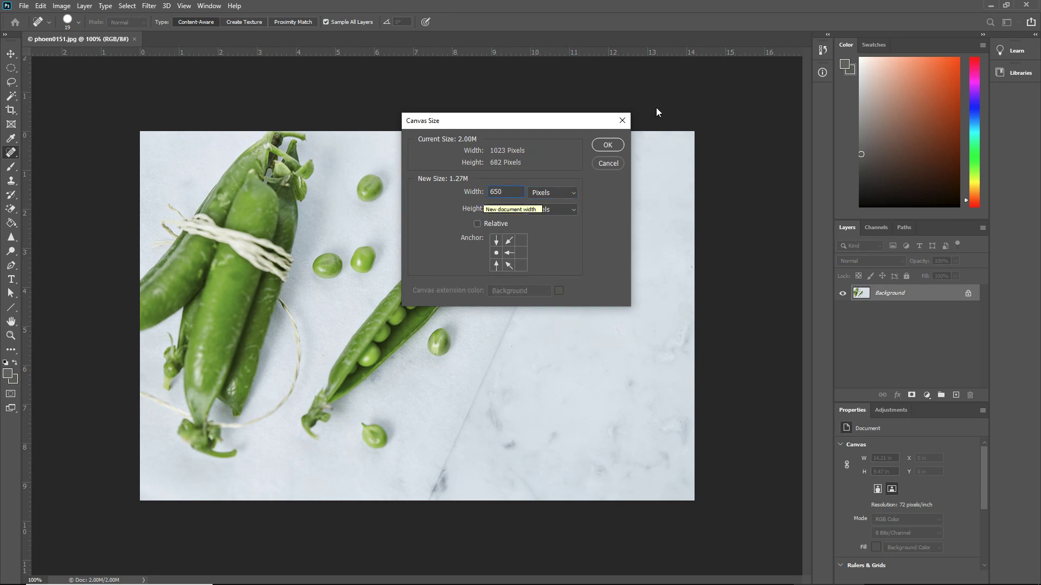
pyautogui.click(604, 148)
pyautogui.click(467, 219)
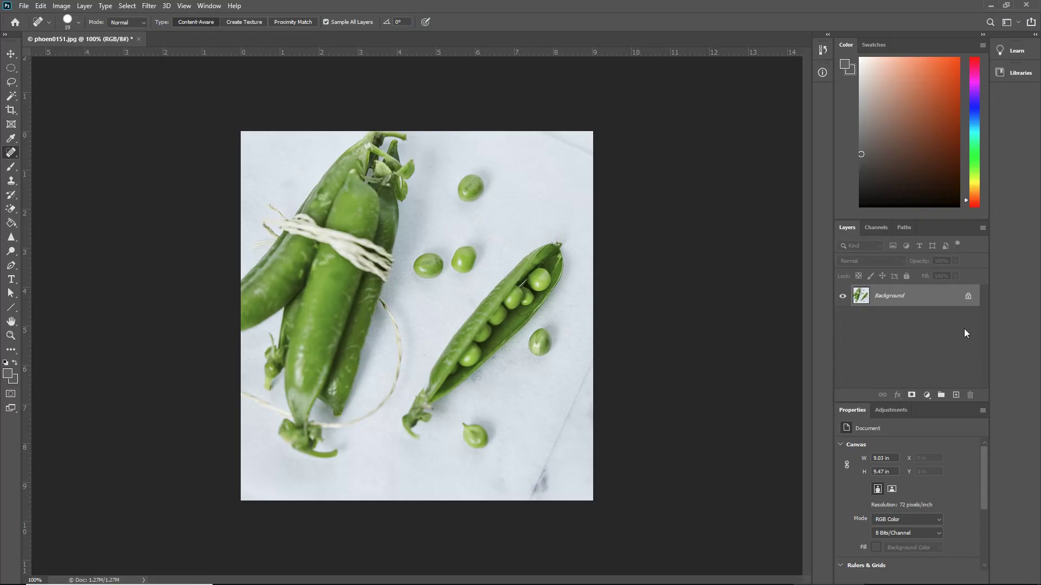
# Add a new empty layer and switch to the Spot Healing Brush.
pyautogui.click(956, 394)
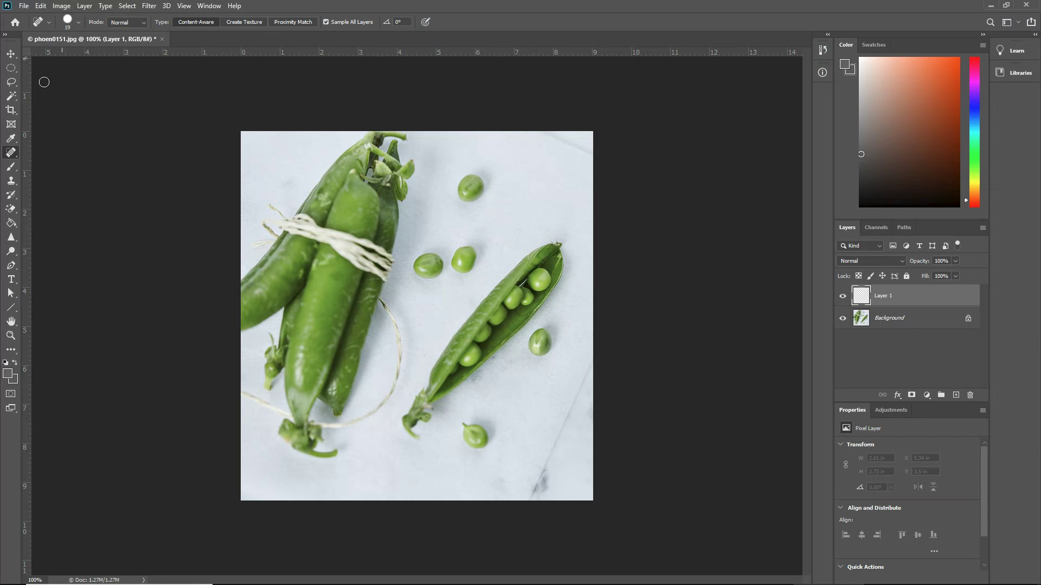
pyautogui.rightClick(10, 152)
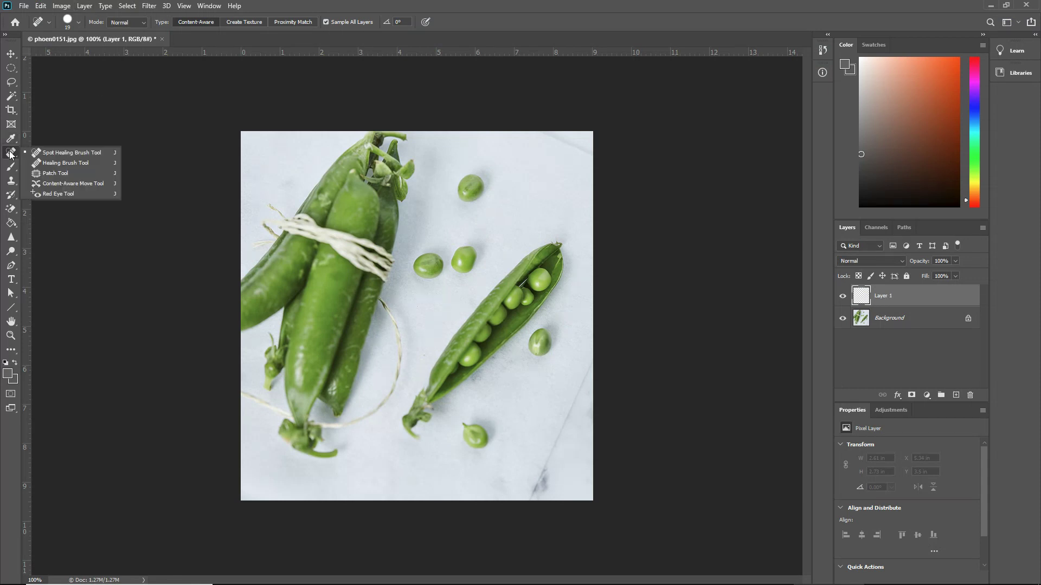
pyautogui.click(61, 152)
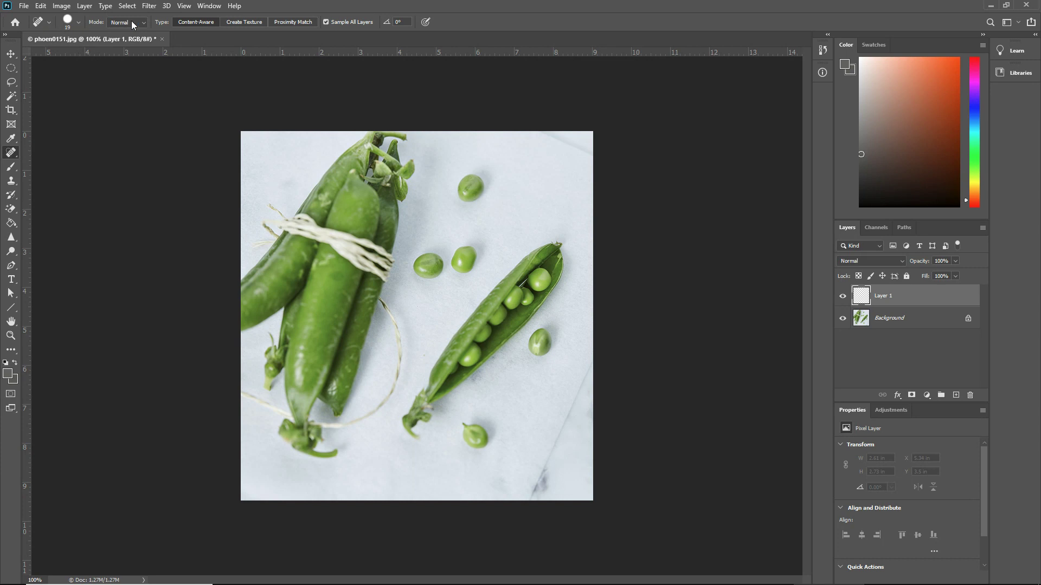
# Heal away the five loose peas scattered around the pods.
pyautogui.moveTo(489, 195)
pyautogui.mouseDown()
pyautogui.moveTo(473, 172)
pyautogui.moveTo(480, 198)
pyautogui.moveTo(466, 187)
pyautogui.moveTo(477, 179)
pyautogui.moveTo(487, 192)
pyautogui.mouseUp()
pyautogui.moveTo(467, 245); pyautogui.dragTo(461, 275)
pyautogui.moveTo(480, 247)
pyautogui.mouseDown()
pyautogui.moveTo(444, 254)
pyautogui.moveTo(420, 261)
pyautogui.moveTo(446, 266)
pyautogui.moveTo(410, 263)
pyautogui.moveTo(438, 262)
pyautogui.moveTo(426, 278)
pyautogui.moveTo(447, 267)
pyautogui.mouseUp()
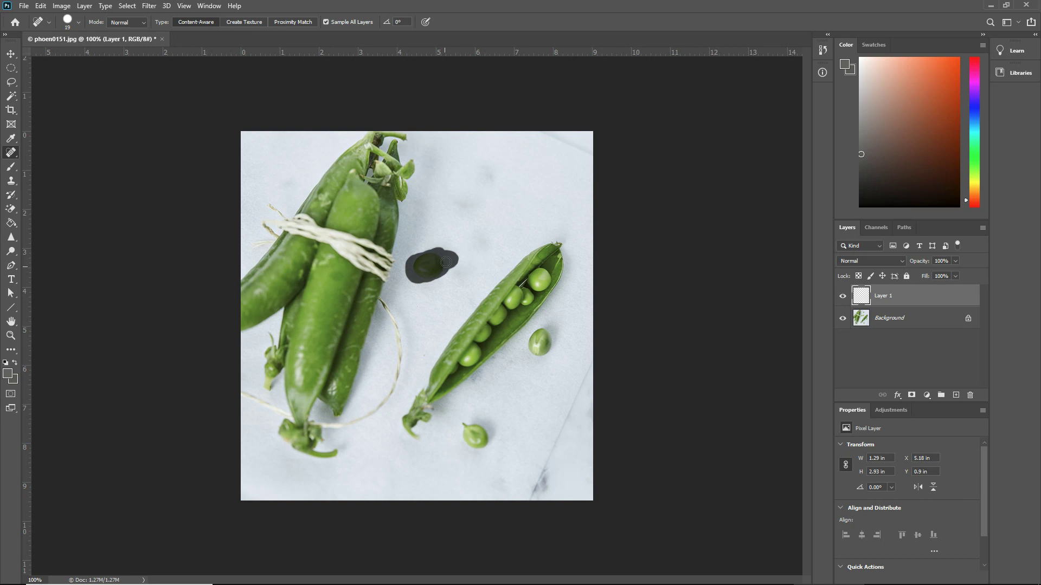
pyautogui.moveTo(553, 335)
pyautogui.mouseDown()
pyautogui.moveTo(553, 342)
pyautogui.moveTo(549, 332)
pyautogui.moveTo(540, 330)
pyautogui.moveTo(544, 353)
pyautogui.moveTo(536, 333)
pyautogui.mouseUp()
pyautogui.moveTo(480, 431)
pyautogui.mouseDown()
pyautogui.moveTo(461, 431)
pyautogui.moveTo(490, 433)
pyautogui.moveTo(467, 437)
pyautogui.moveTo(475, 442)
pyautogui.mouseUp()
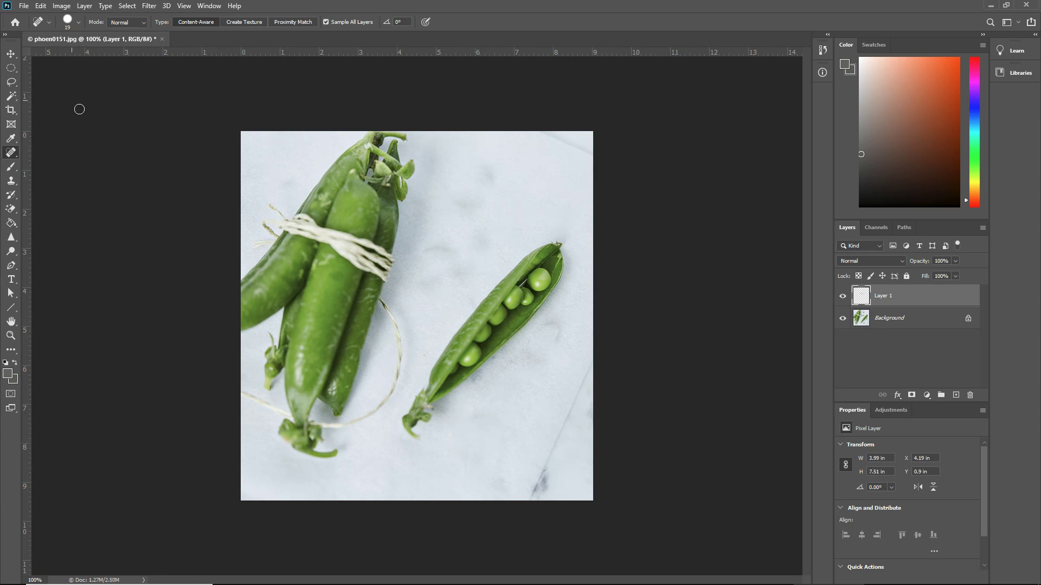
# Load the saved clipping path around the peas and add a Solid Color fill layer.
pyautogui.hotkey('alt', 'Tab')
pyautogui.click(905, 228)
pyautogui.click(872, 255)
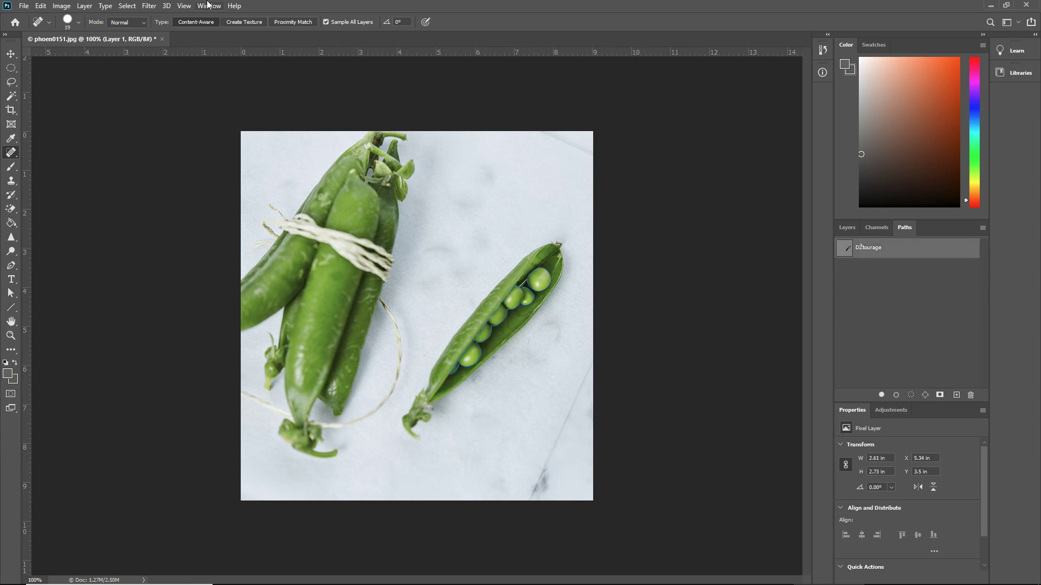
pyautogui.click(84, 6)
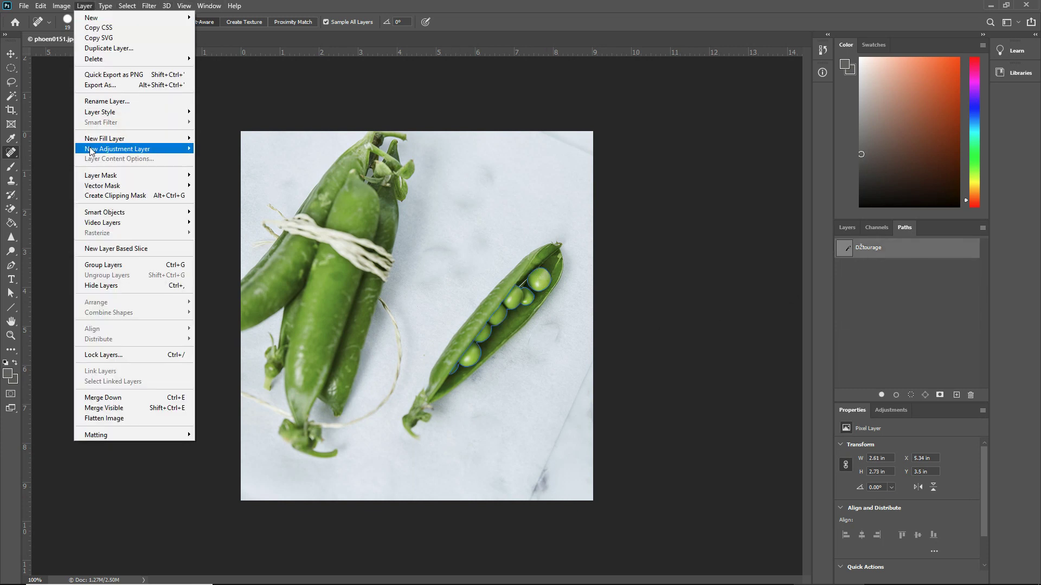
pyautogui.moveTo(93, 141)
pyautogui.click(208, 138)
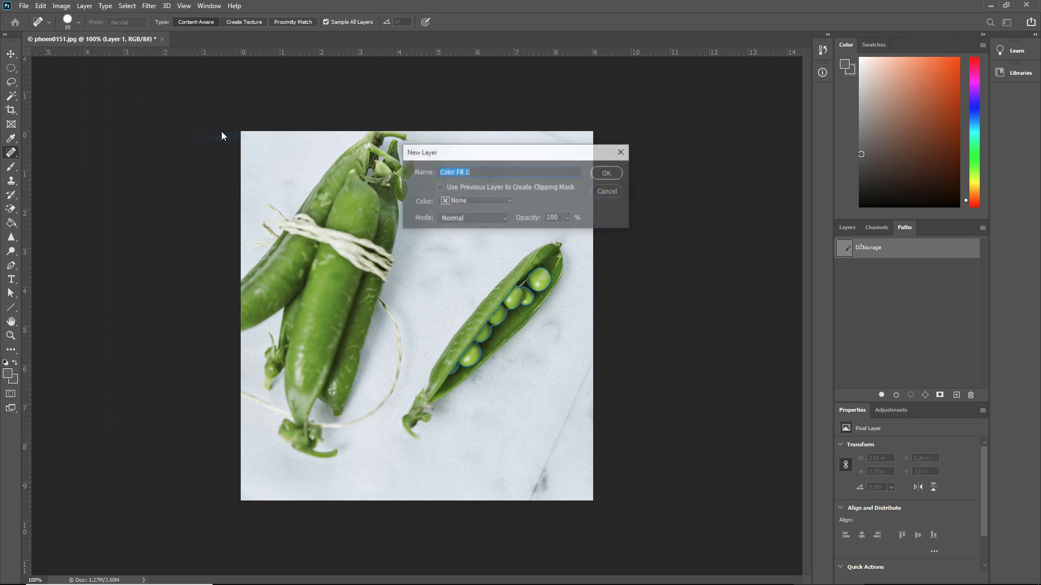
pyautogui.click(609, 170)
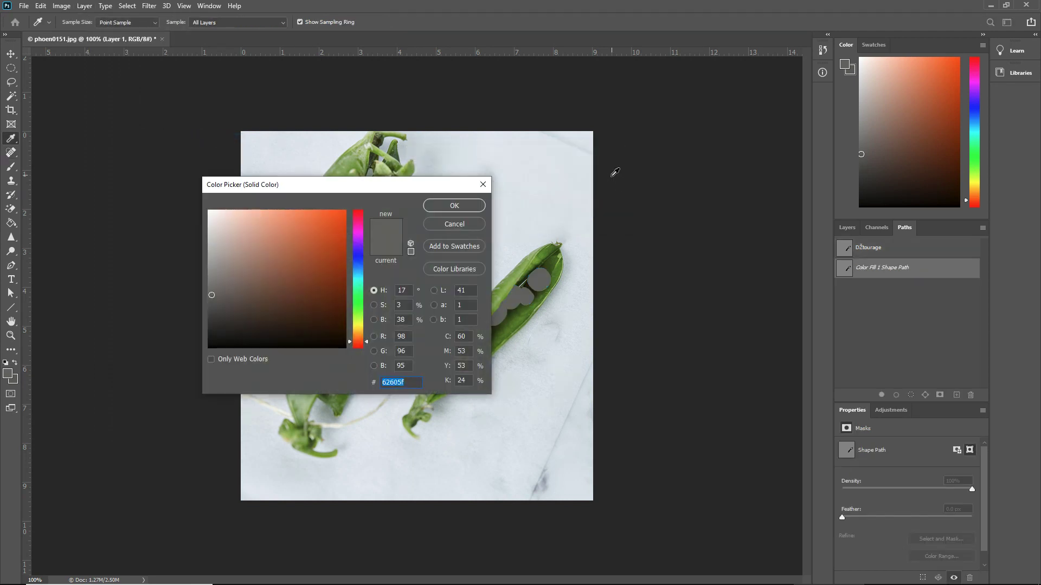
# Set the fill colour to dark red R133 G27 B16.
pyautogui.hotkey('alt', 'Tab')
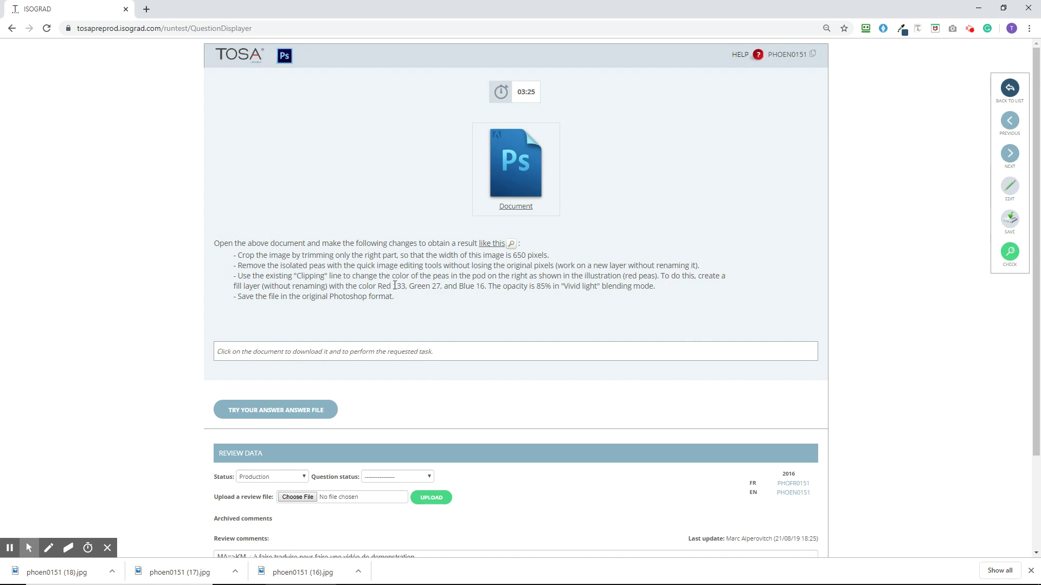
pyautogui.hotkey('alt', 'Tab')
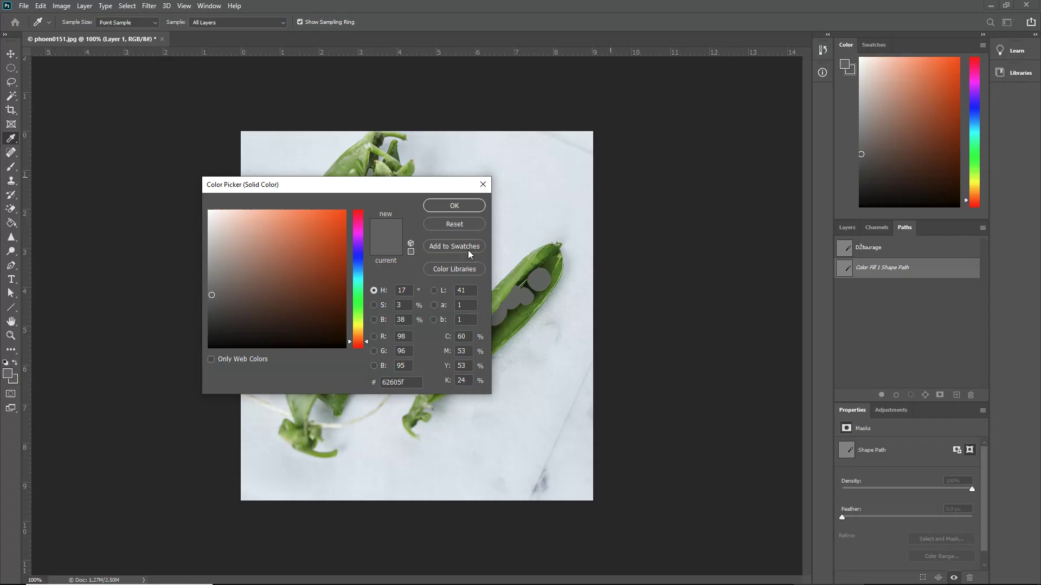
pyautogui.doubleClick(402, 336)
pyautogui.write('133')
pyautogui.press('Tab')
pyautogui.write('27')
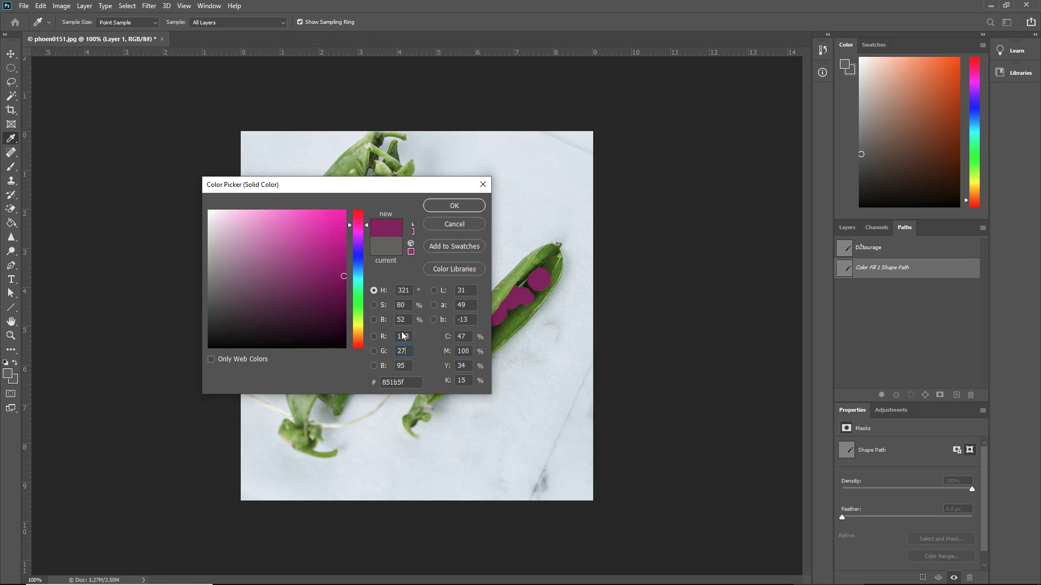
pyautogui.press('Tab')
pyautogui.write('16')
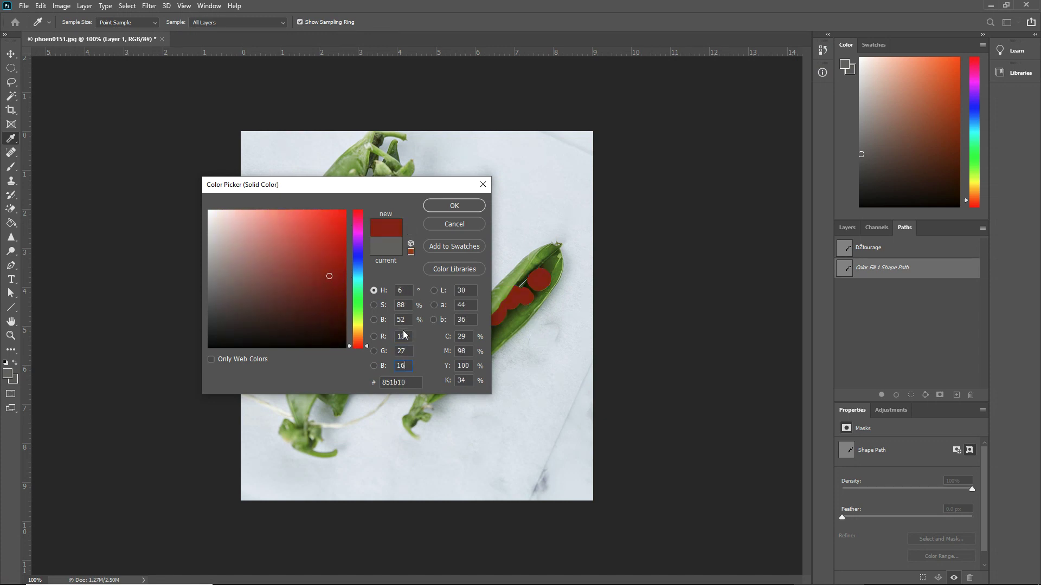
pyautogui.click(467, 205)
# Give the Color Fill 1 layer 85% opacity and Vivid Light blend mode.
pyautogui.hotkey('alt', 'Tab')
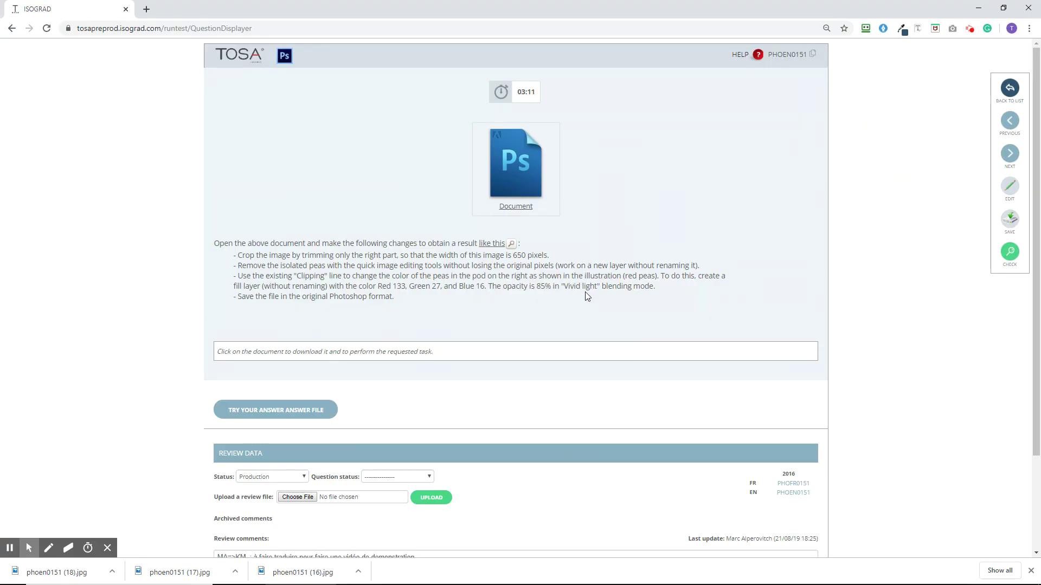
pyautogui.hotkey('alt', 'Tab')
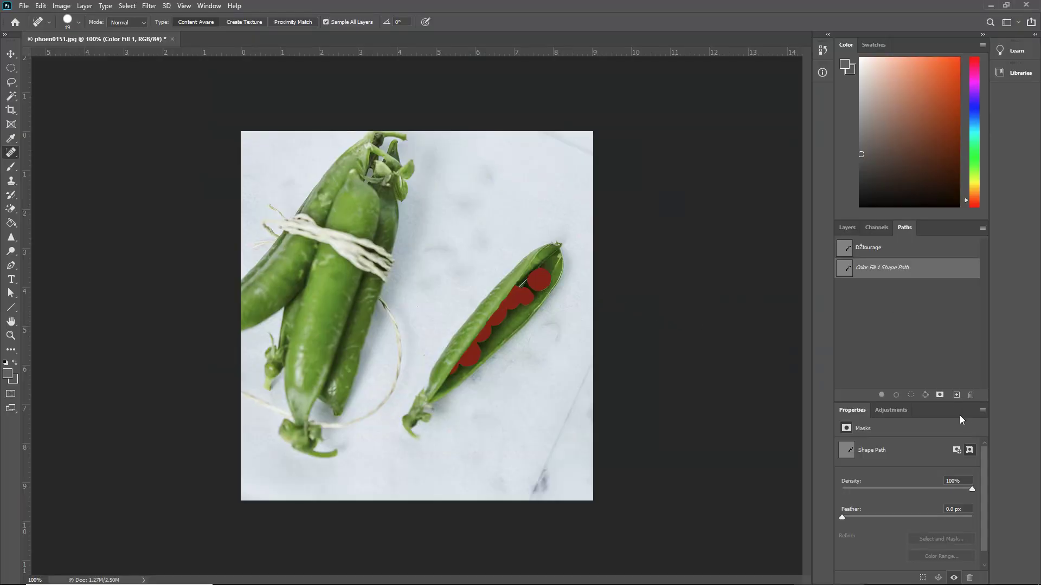
pyautogui.click(846, 228)
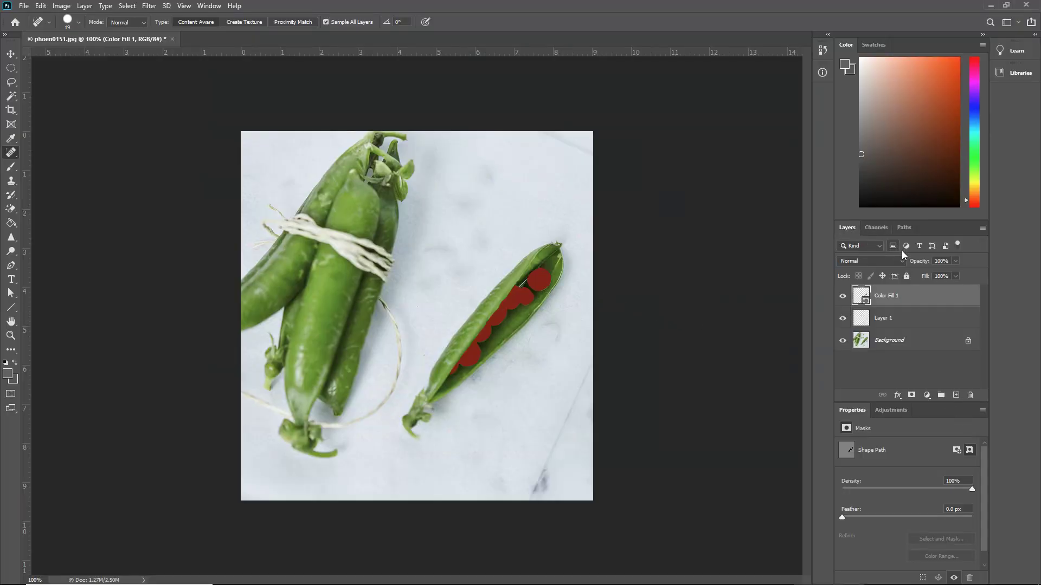
pyautogui.click(941, 261)
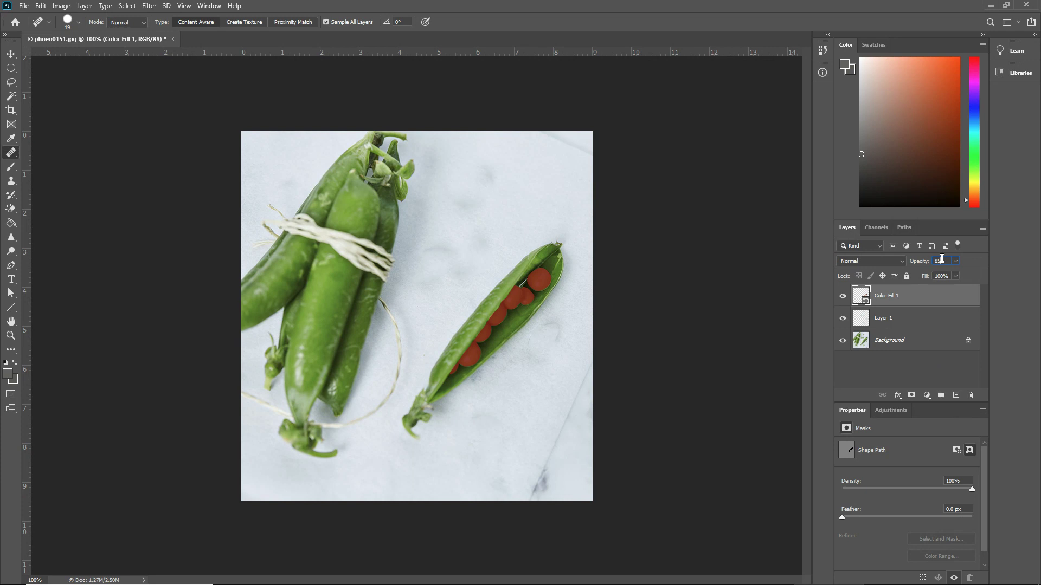
pyautogui.click(900, 261)
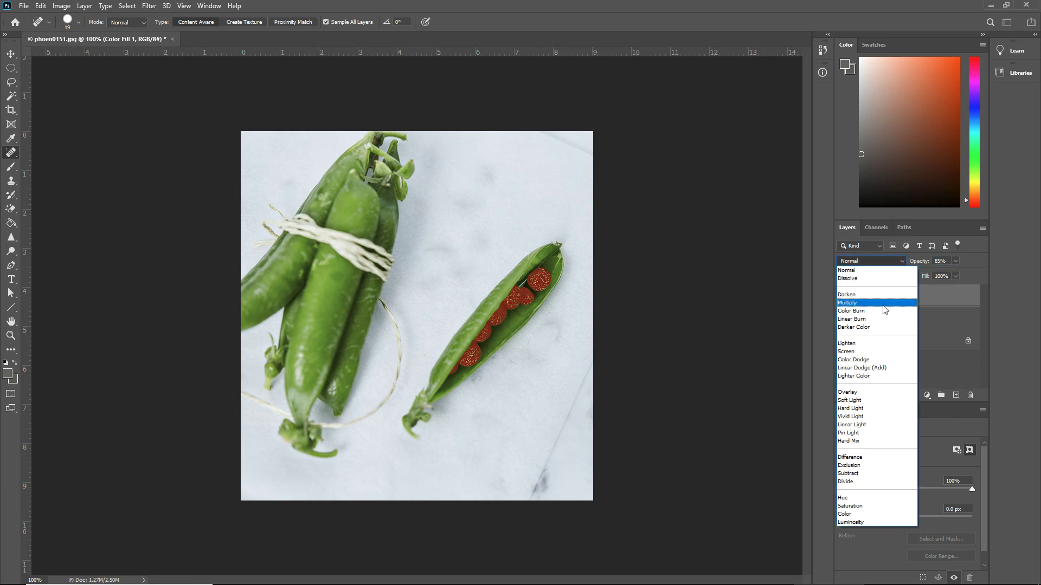
pyautogui.click(853, 416)
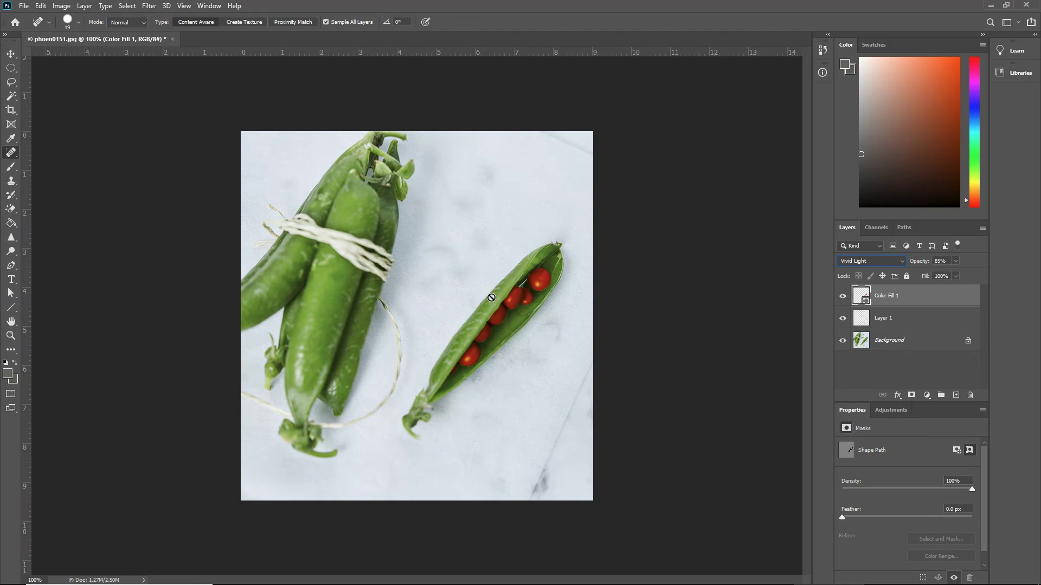
pyautogui.hotkey('alt', 'Tab')
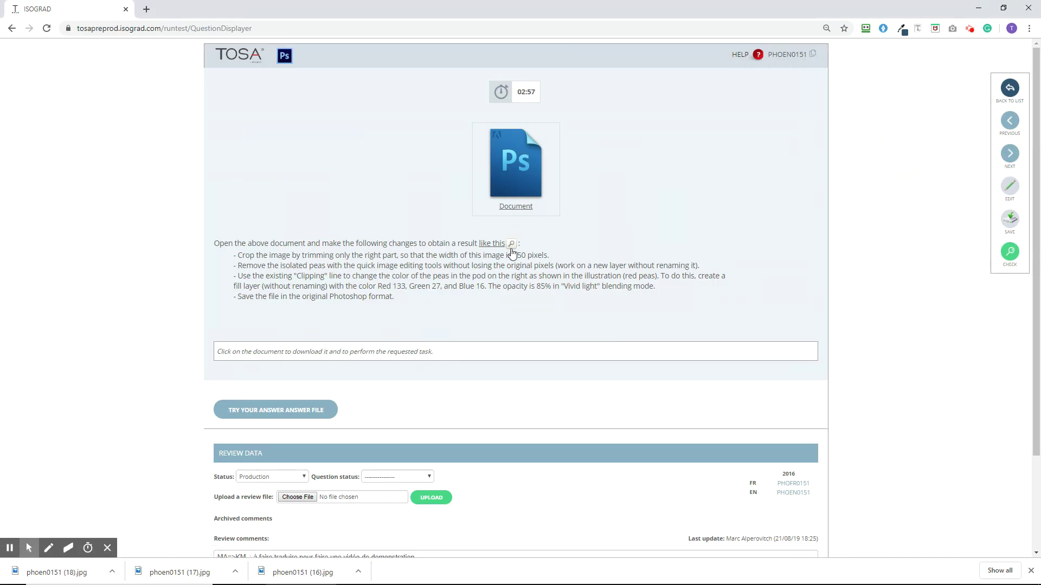
# View the red-tinted reference image, then go back to the pea document in Photoshop.
pyautogui.click(511, 245)
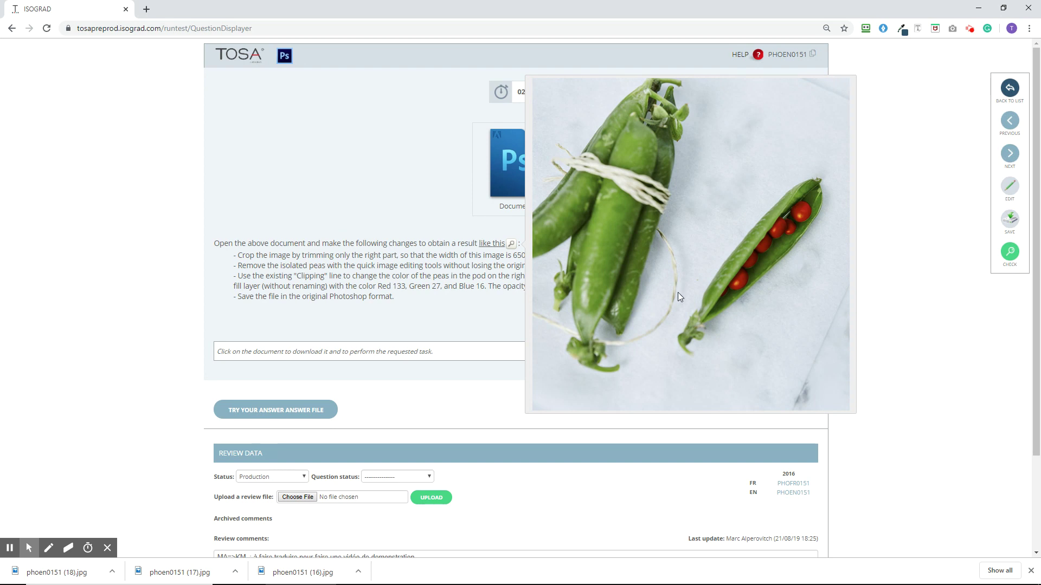
pyautogui.hotkey('alt', 'Tab')
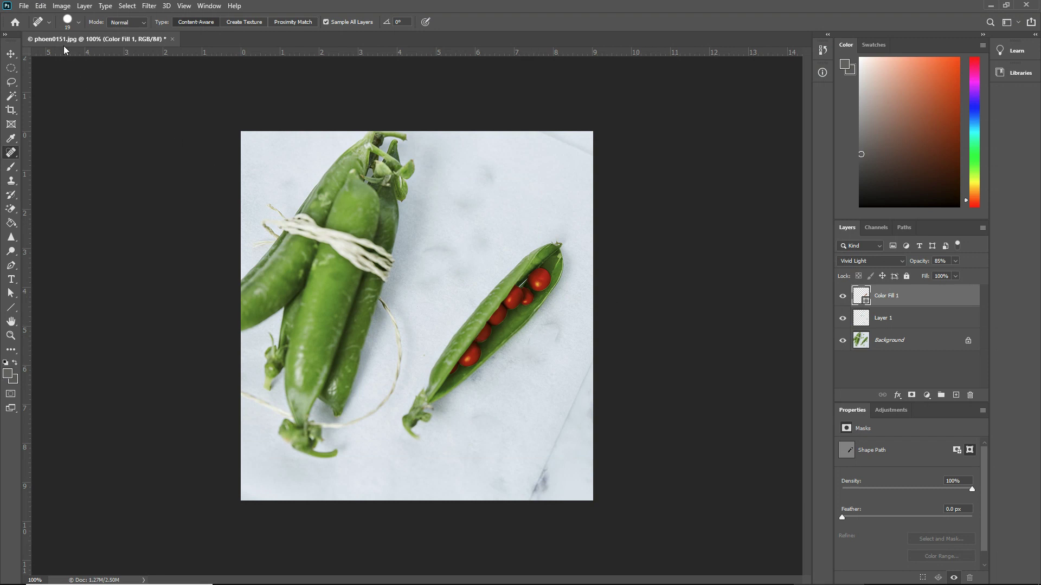
# Save the image as 'phoen0151 Final' in Photoshop PSD format, accepting the format options.
pyautogui.click(22, 7)
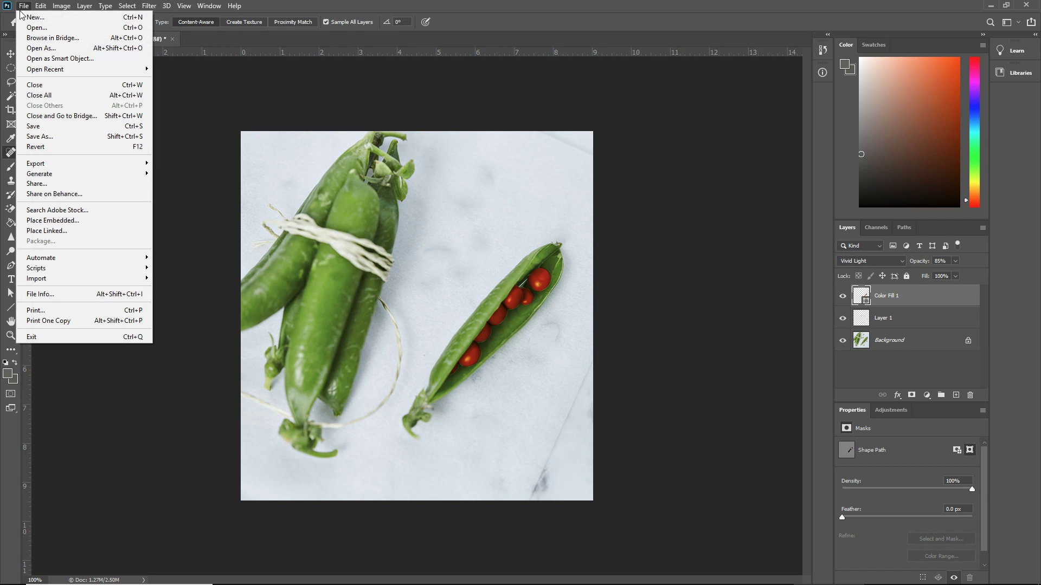
pyautogui.click(40, 138)
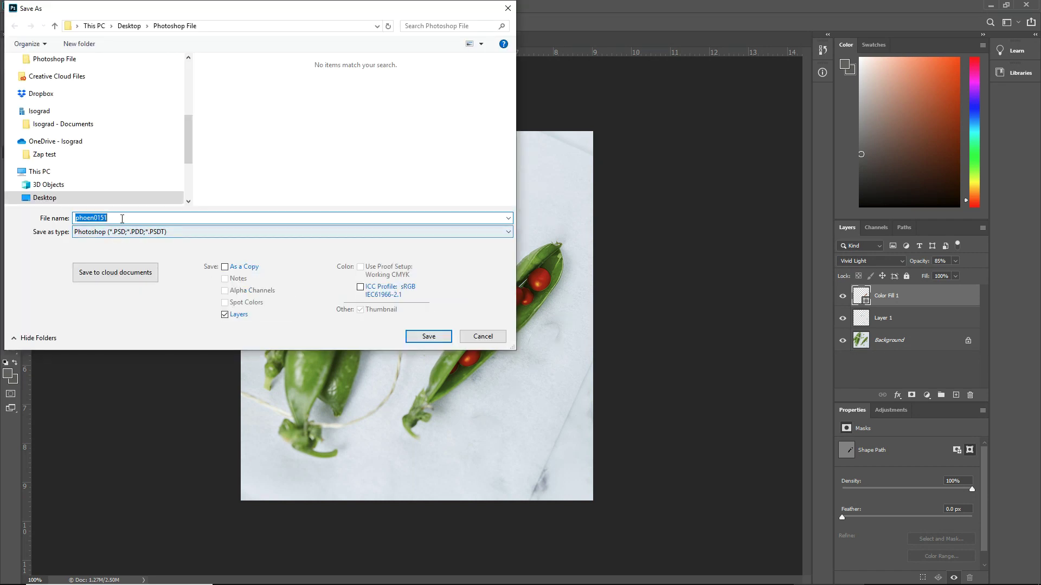
pyautogui.click(123, 218)
pyautogui.write('Fina')
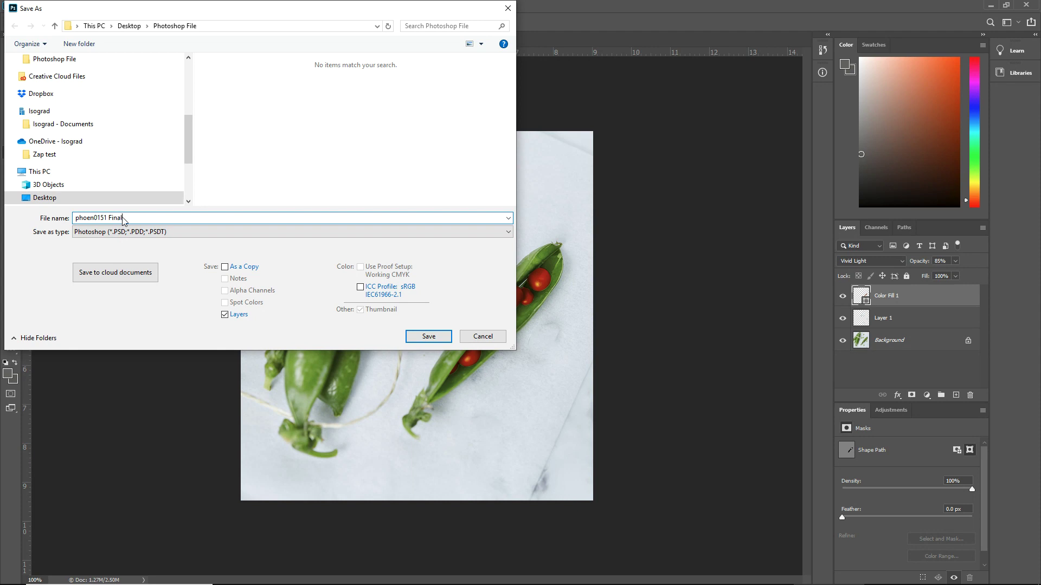
pyautogui.write('l')
pyautogui.click(418, 336)
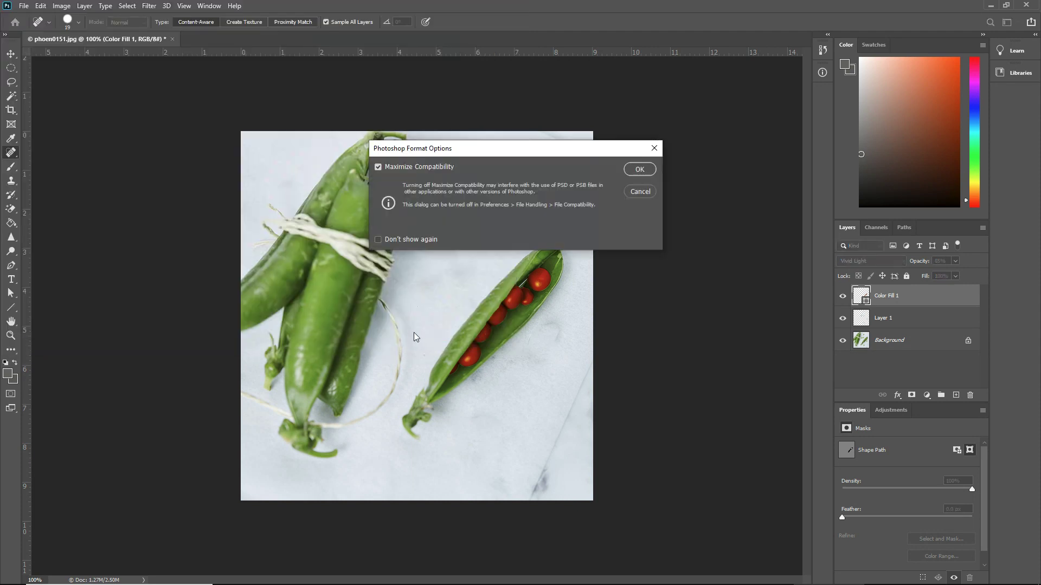
pyautogui.click(640, 169)
pyautogui.hotkey('alt', 'Tab')
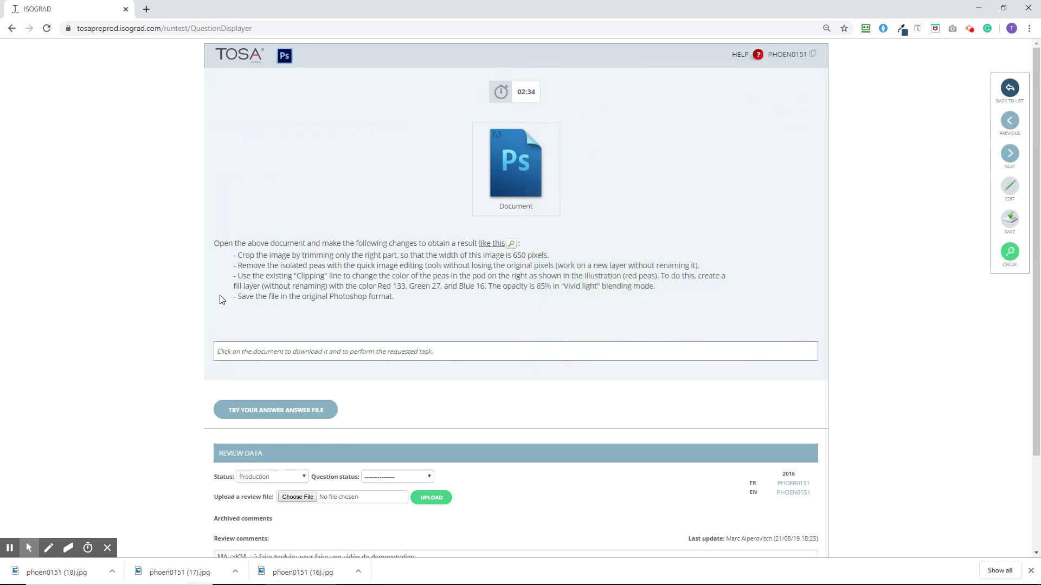
# Choose phoen0151 Final from Desktop > Photoshop File as the upload file.
pyautogui.click(302, 498)
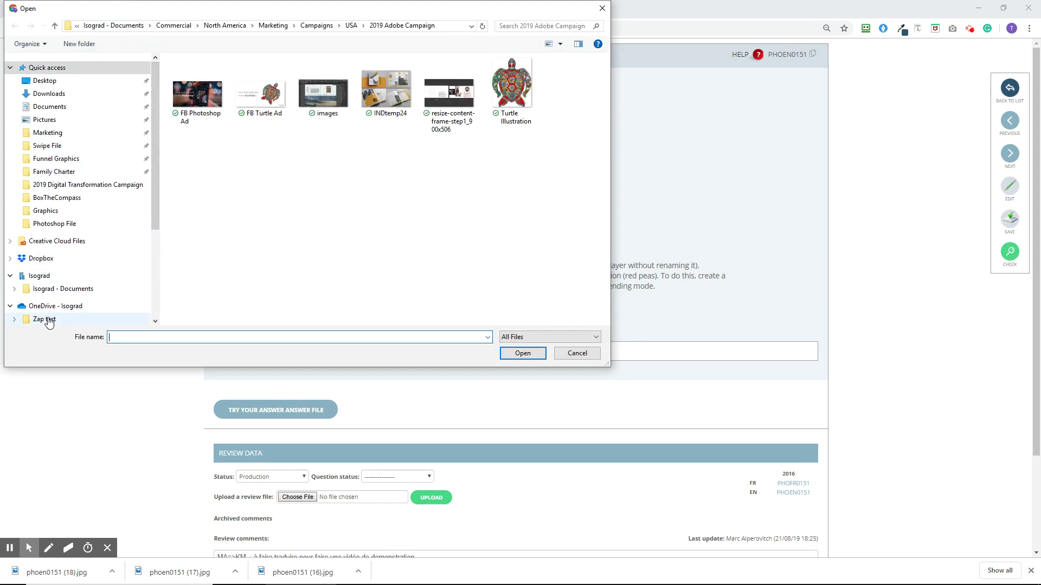
pyautogui.scroll(-1, 49, 319)
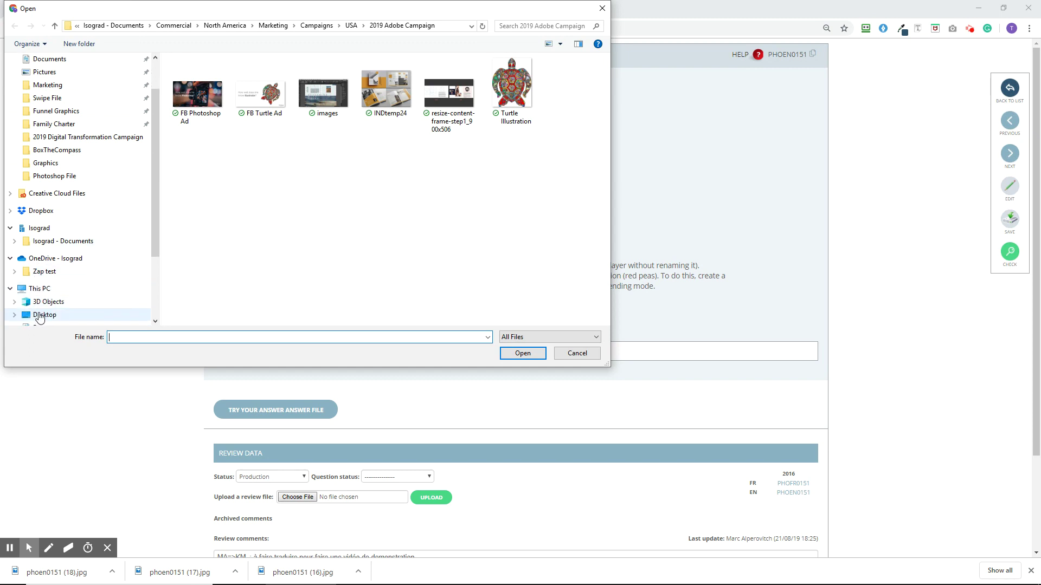
pyautogui.click(41, 316)
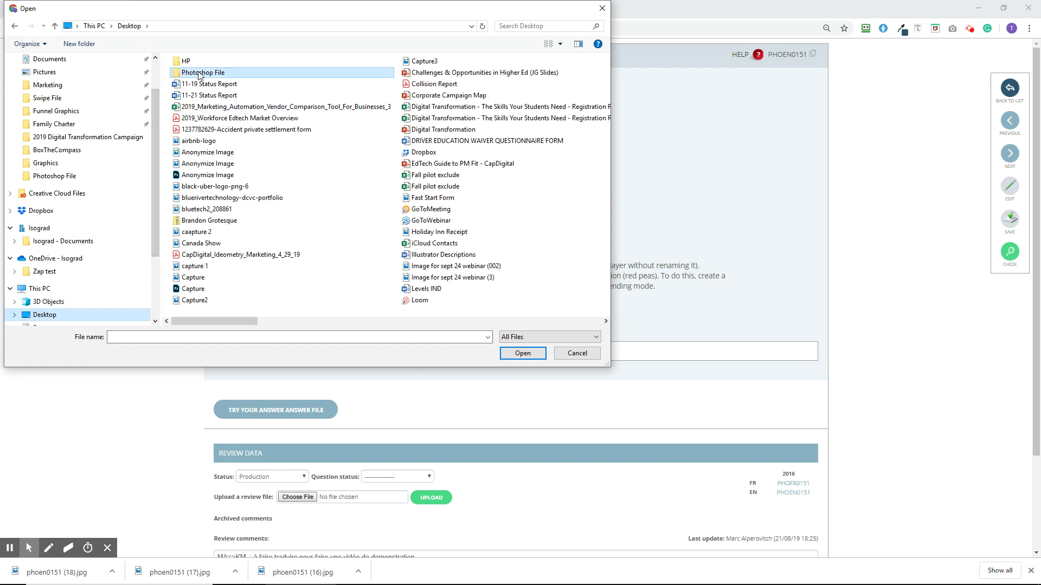
pyautogui.doubleClick(199, 73)
pyautogui.click(262, 87)
pyautogui.click(524, 354)
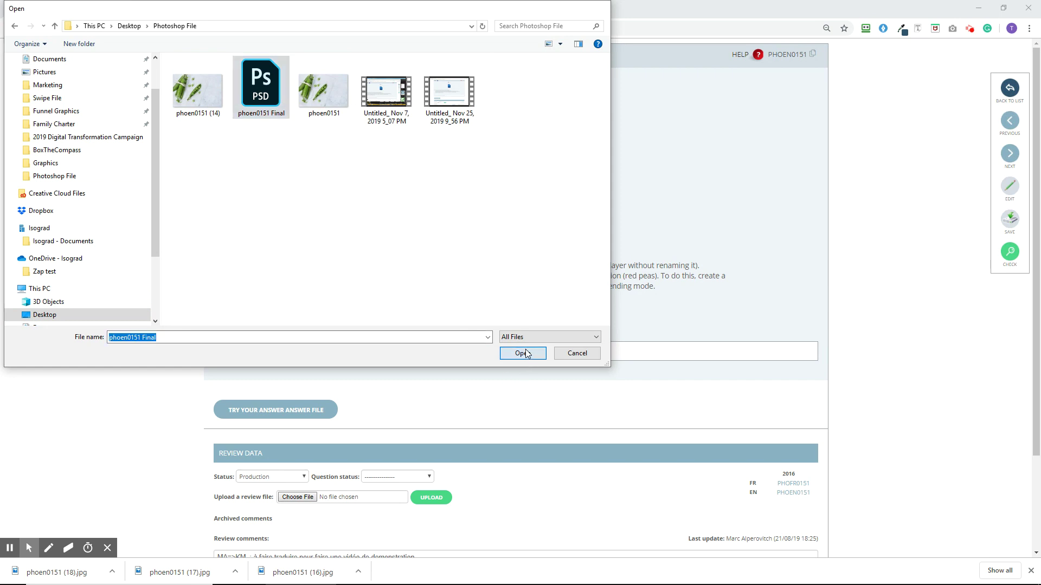